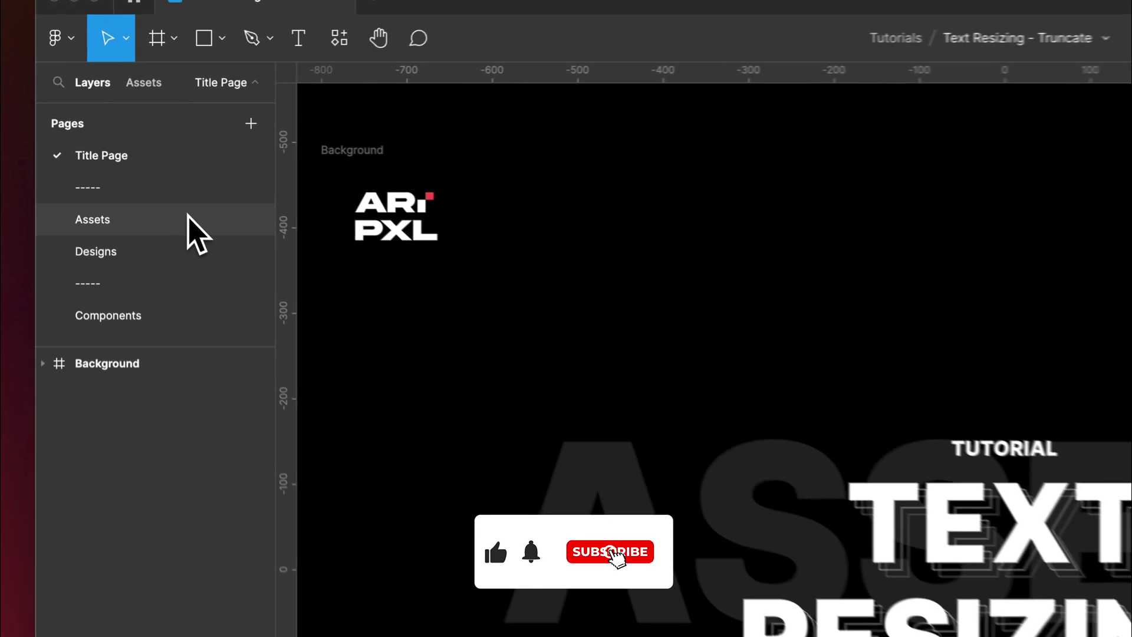
Go to the Assets page of the Text Resizing - Truncate file.
click(140, 161)
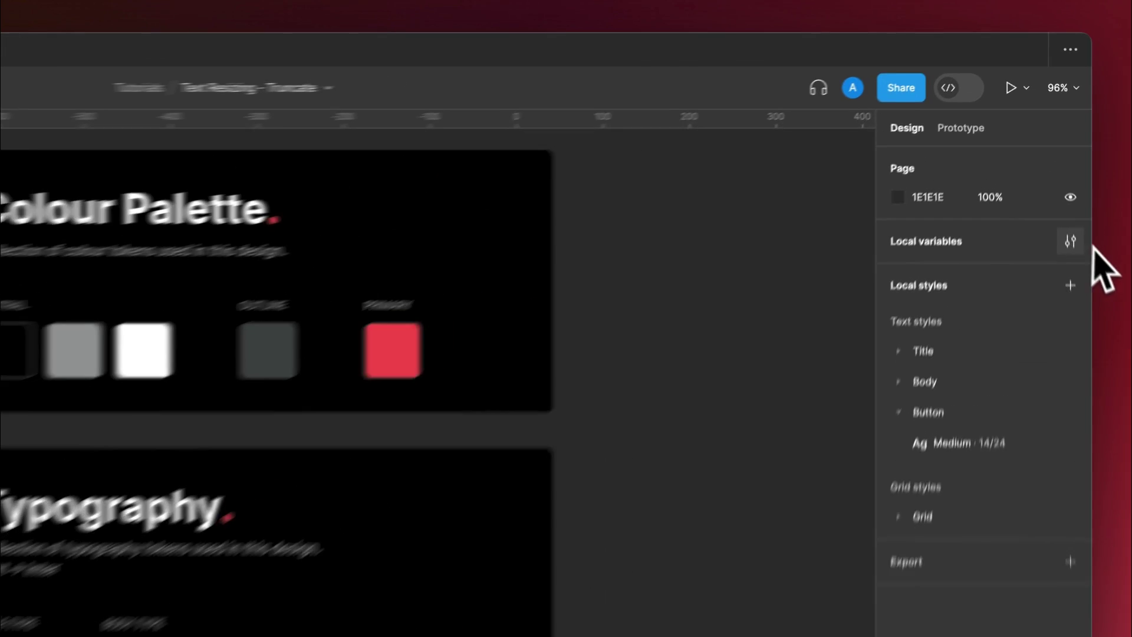
click(1069, 157)
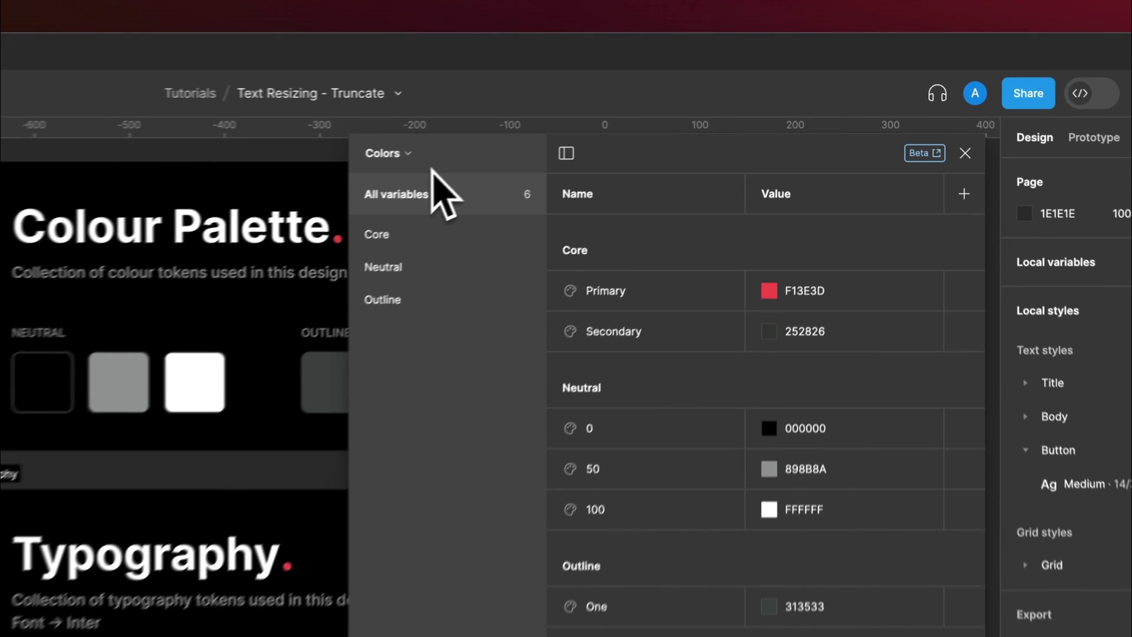
click(645, 142)
click(457, 286)
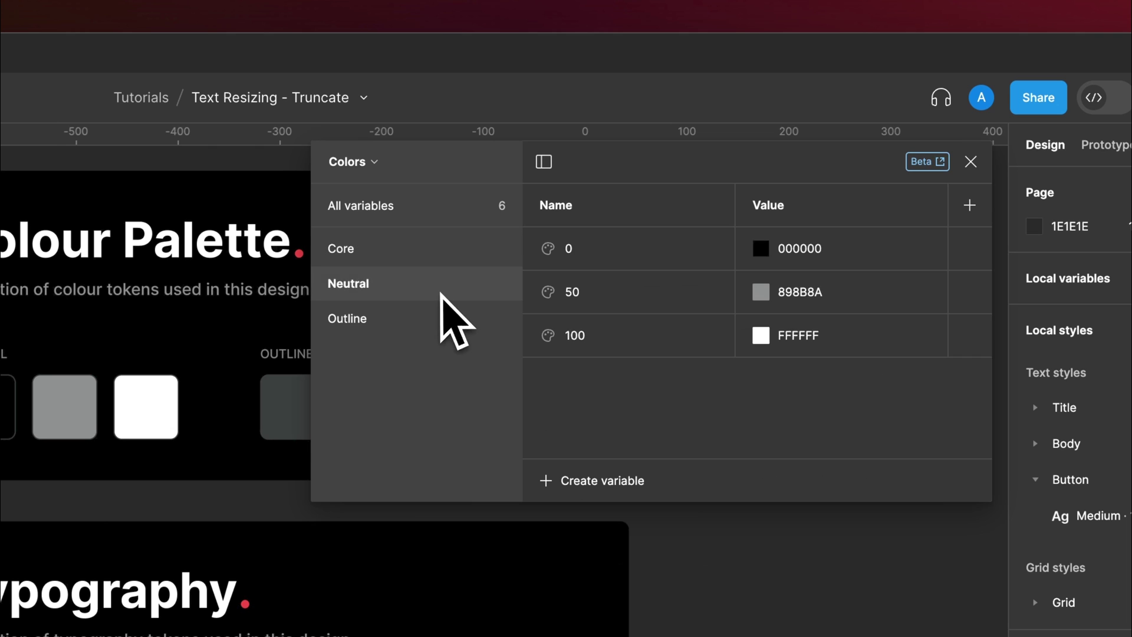
click(408, 320)
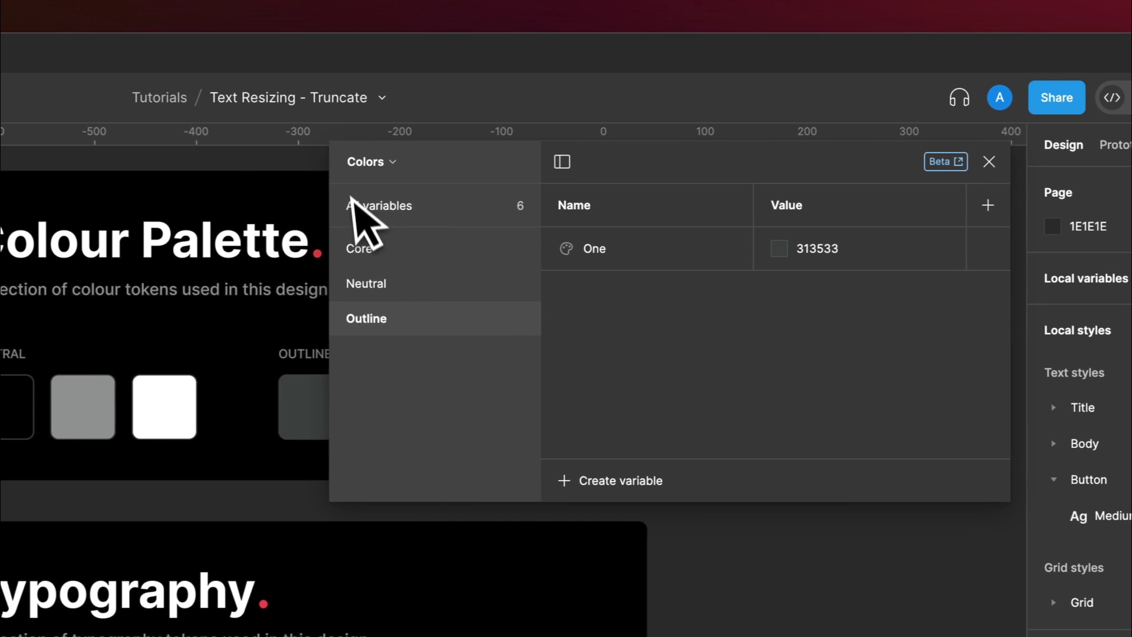
click(360, 204)
click(375, 163)
click(339, 252)
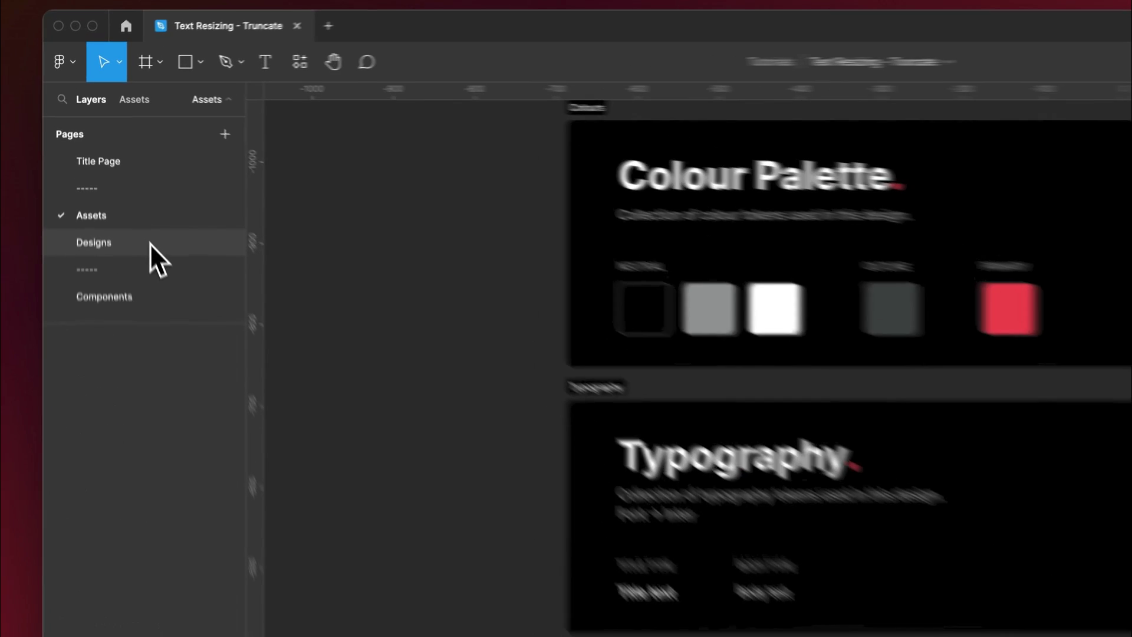
Go to the Designs page and select the blog entry's article body paragraph.
click(127, 182)
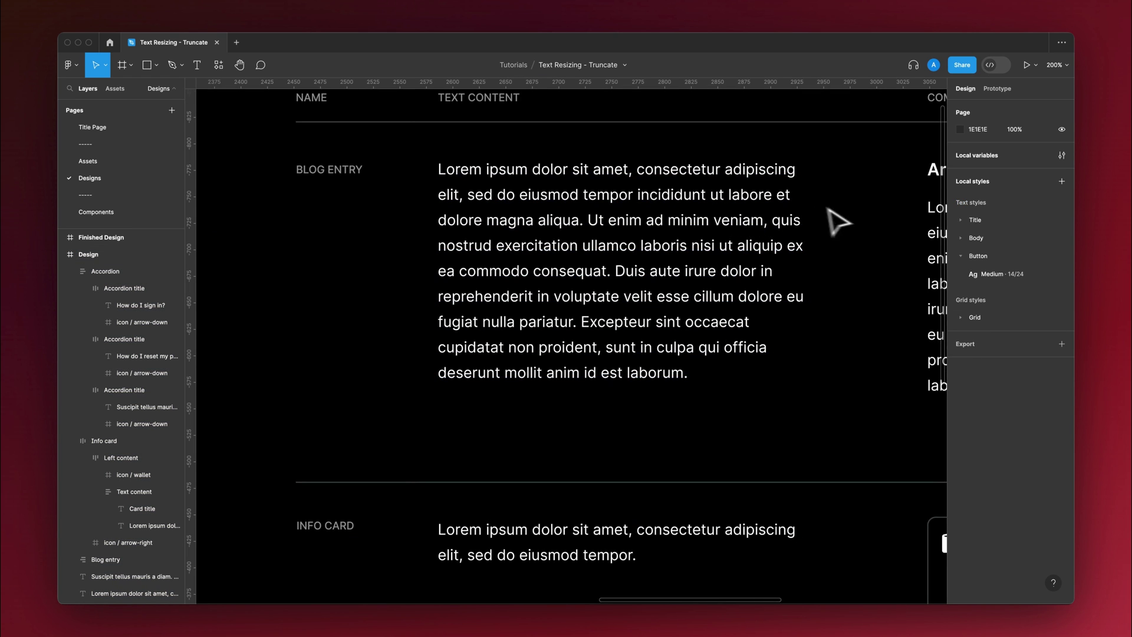
scroll(877, 206, right, 10)
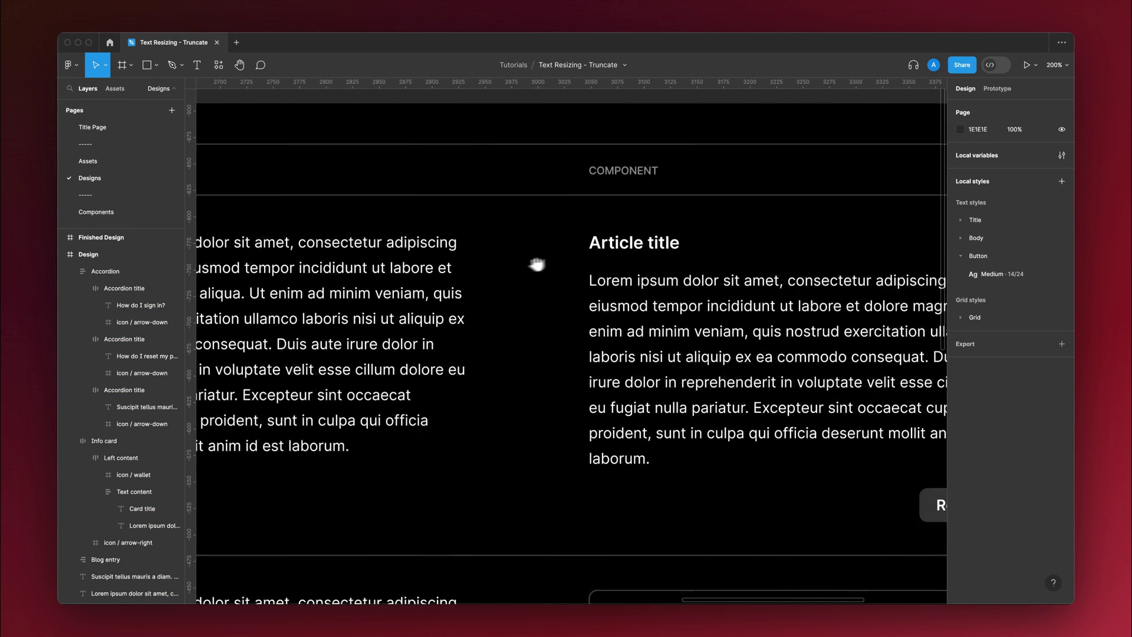
click(677, 392)
double_click(677, 397)
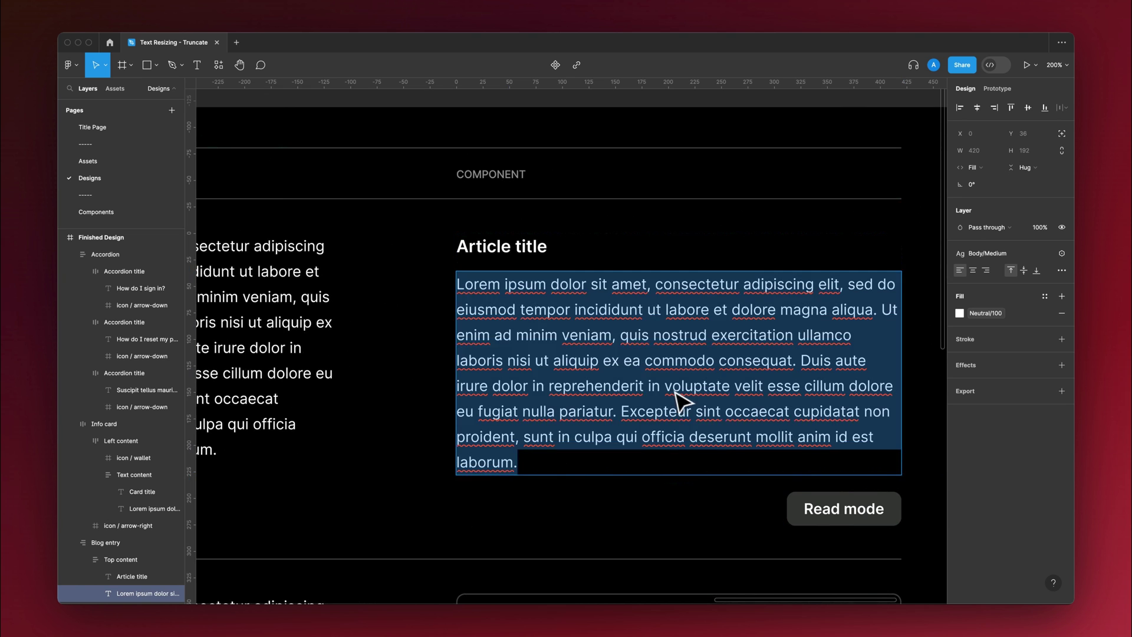
click(645, 416)
drag(612, 457, 836, 335)
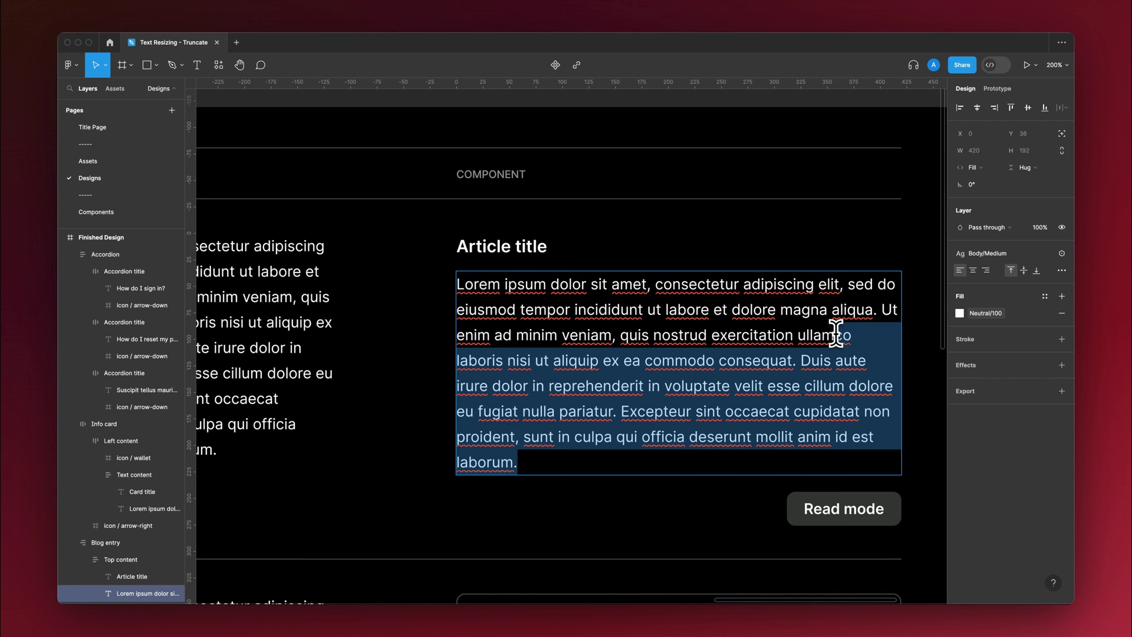
key(BackSpace)
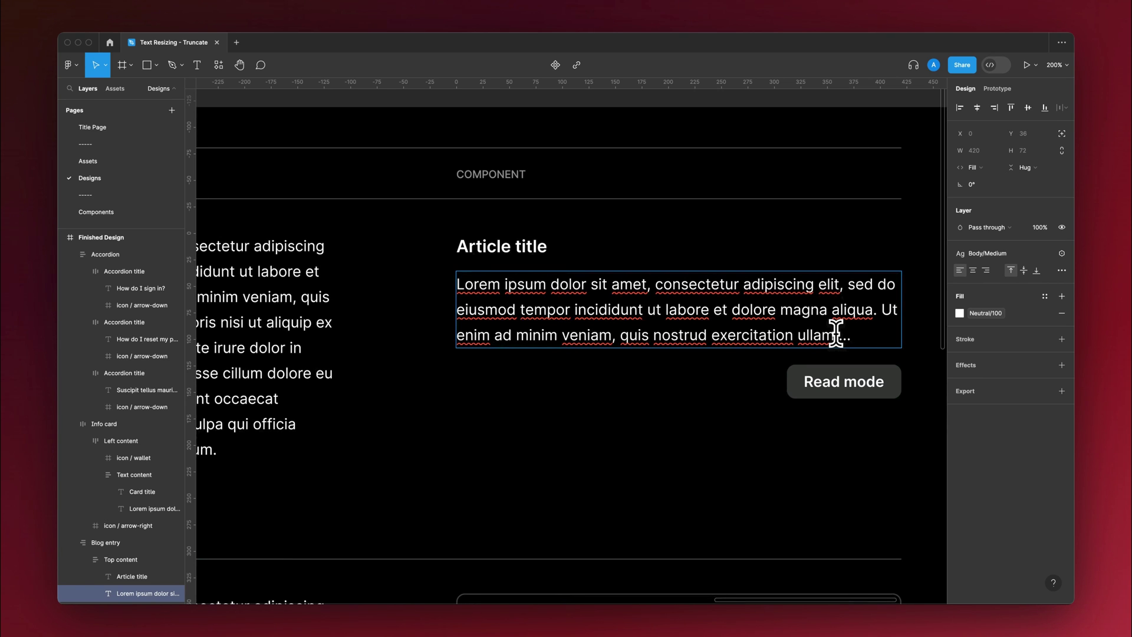
double_click(836, 334)
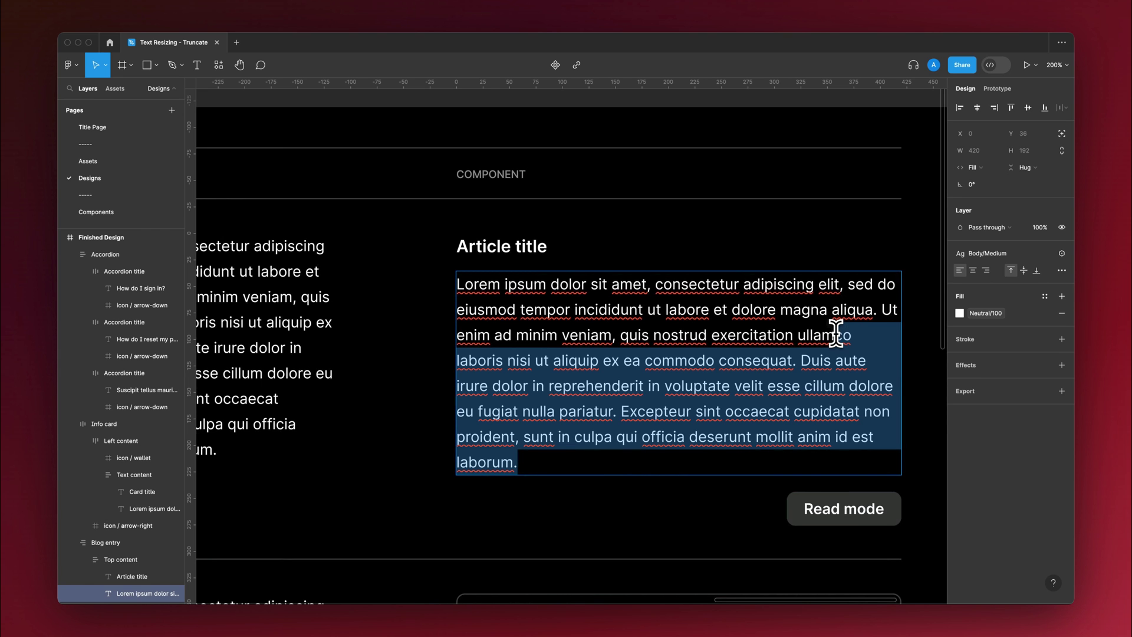
drag(605, 459, 801, 361)
key(BackSpace)
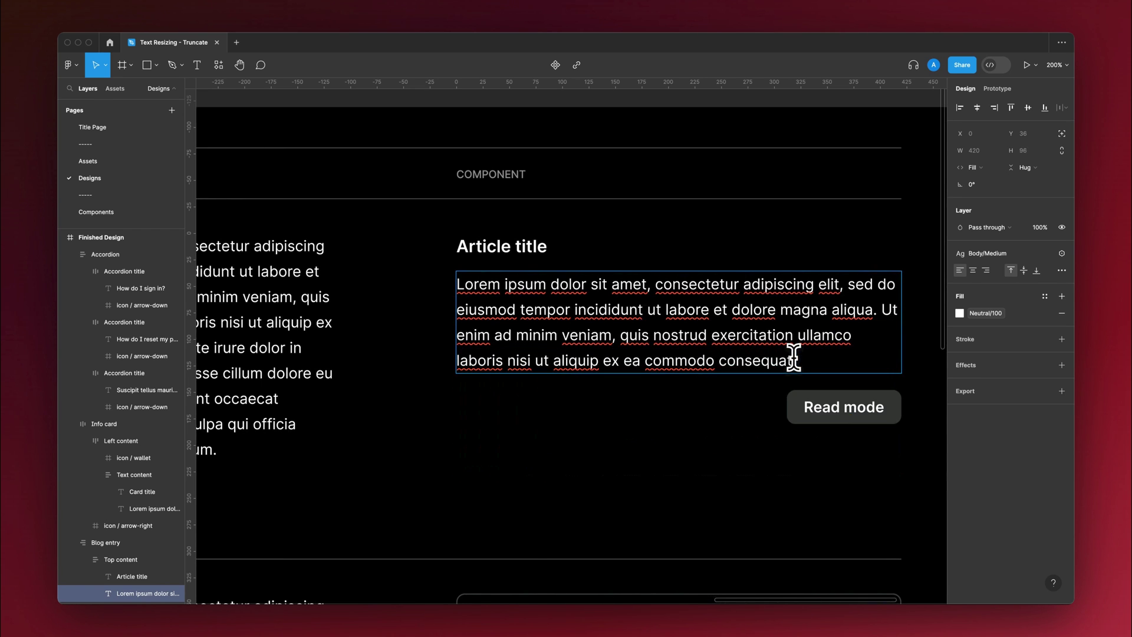
key(super+z)
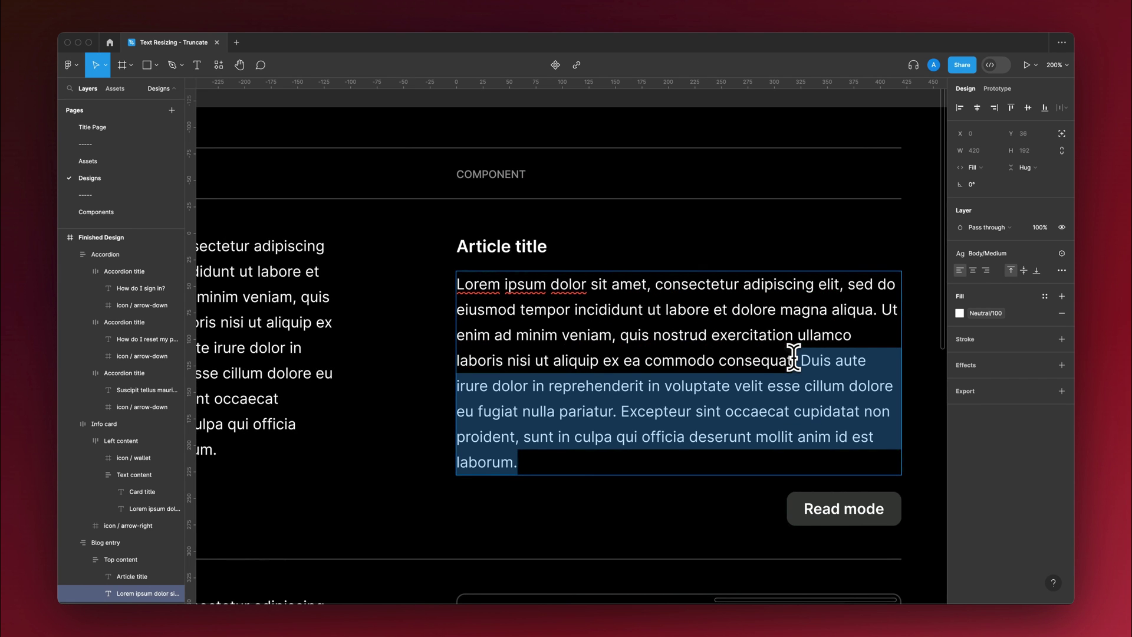
key(Escape)
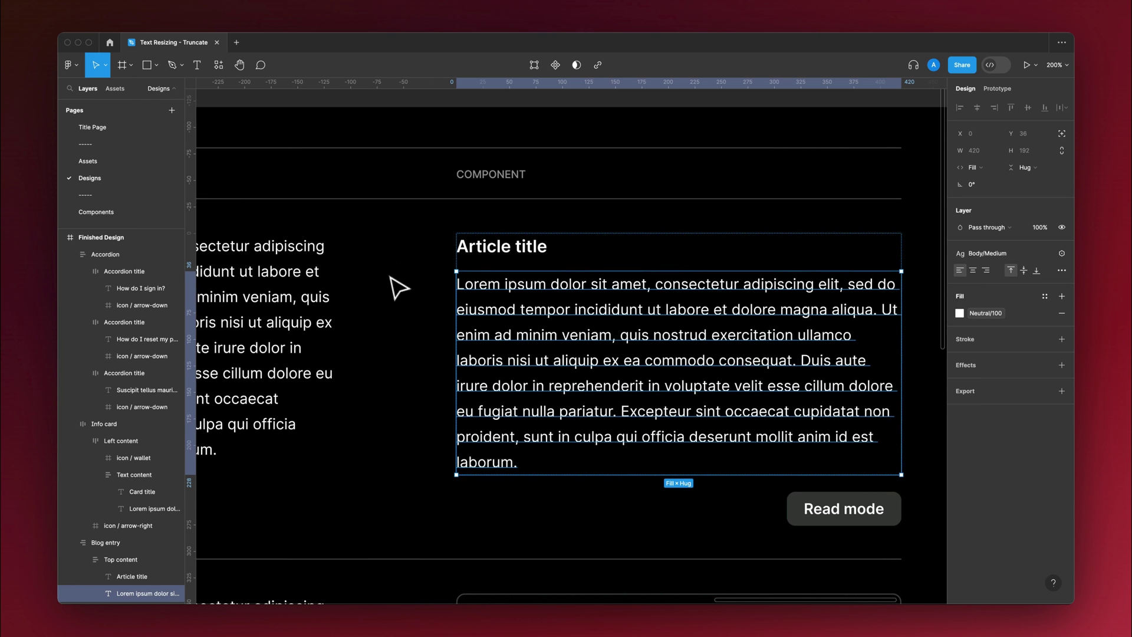
scroll(399, 288, left, 10)
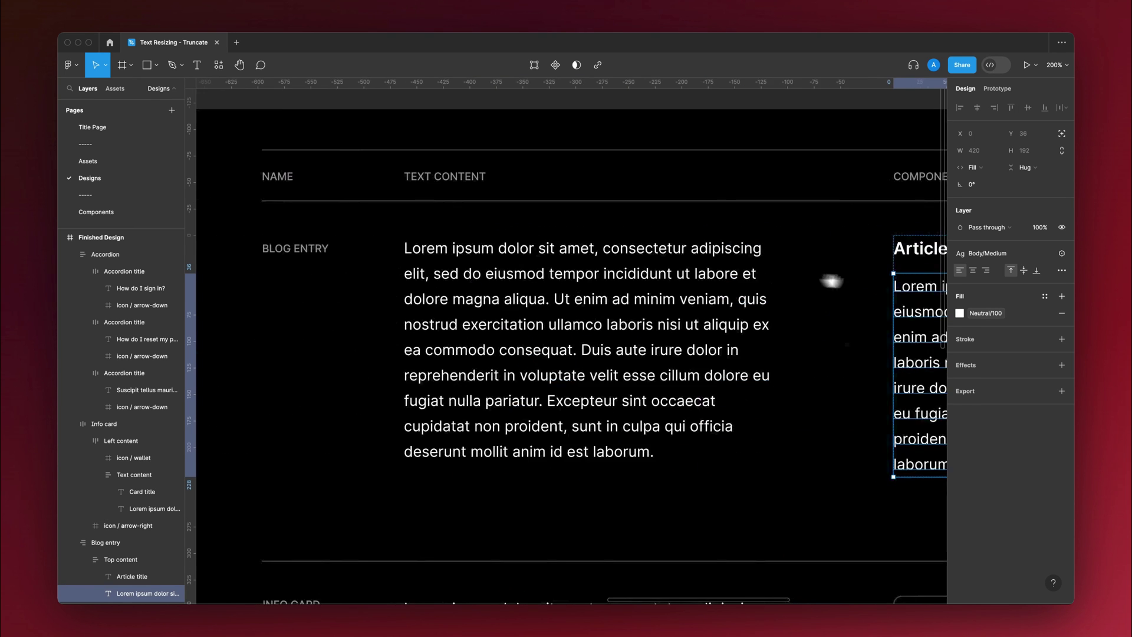
double_click(639, 329)
key(Escape)
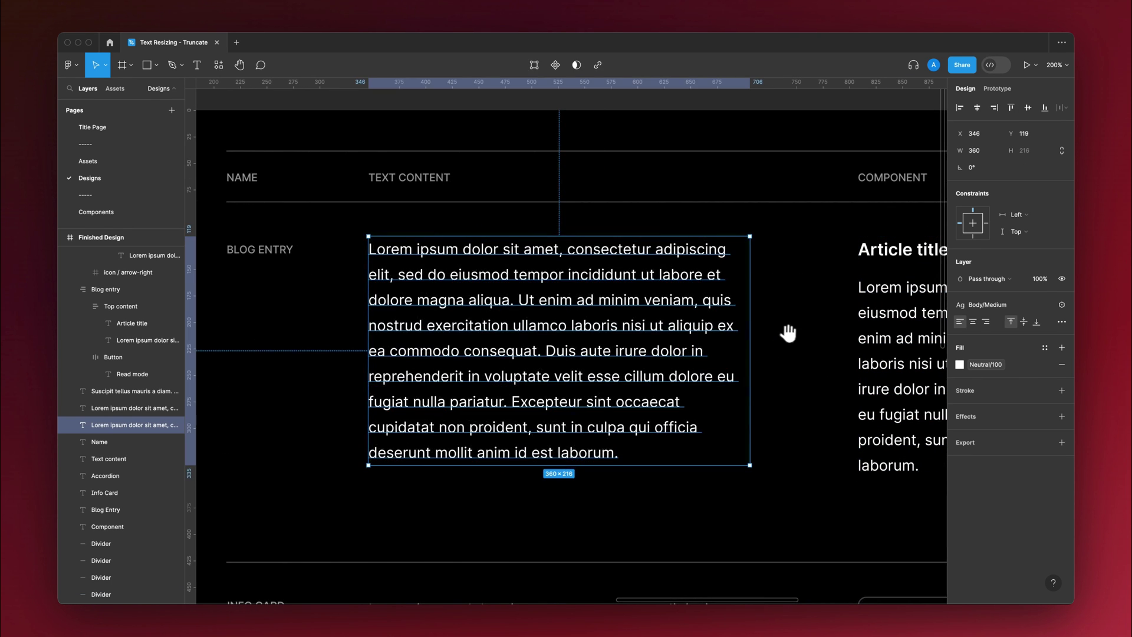
scroll(782, 336, right, 8)
click(634, 339)
scroll(474, 314, right, 5)
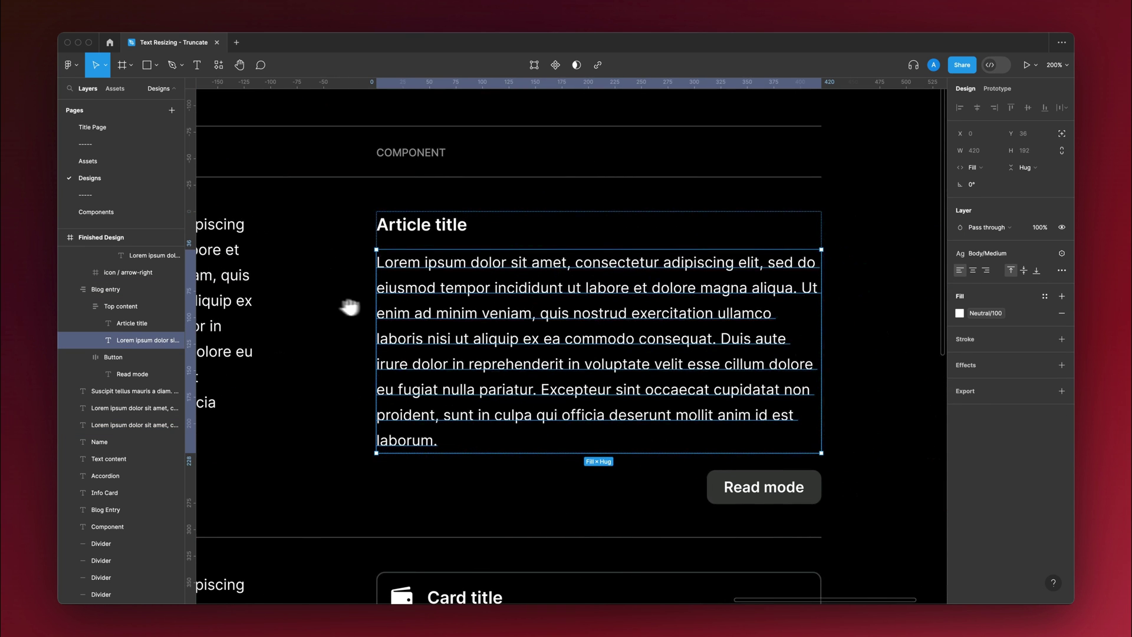
click(849, 328)
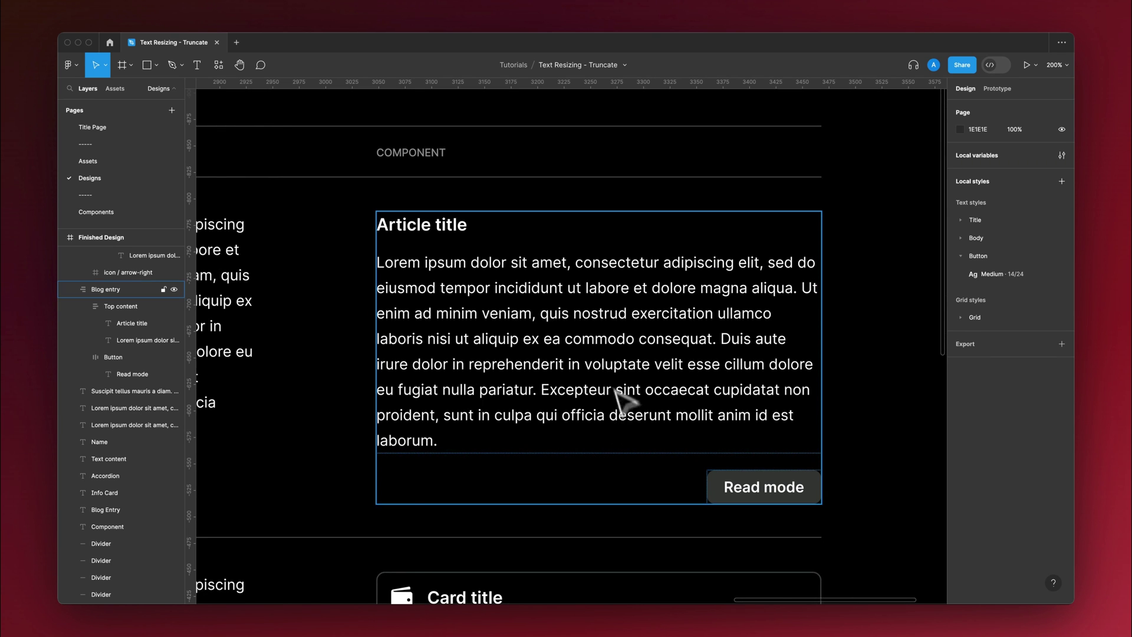
click(890, 311)
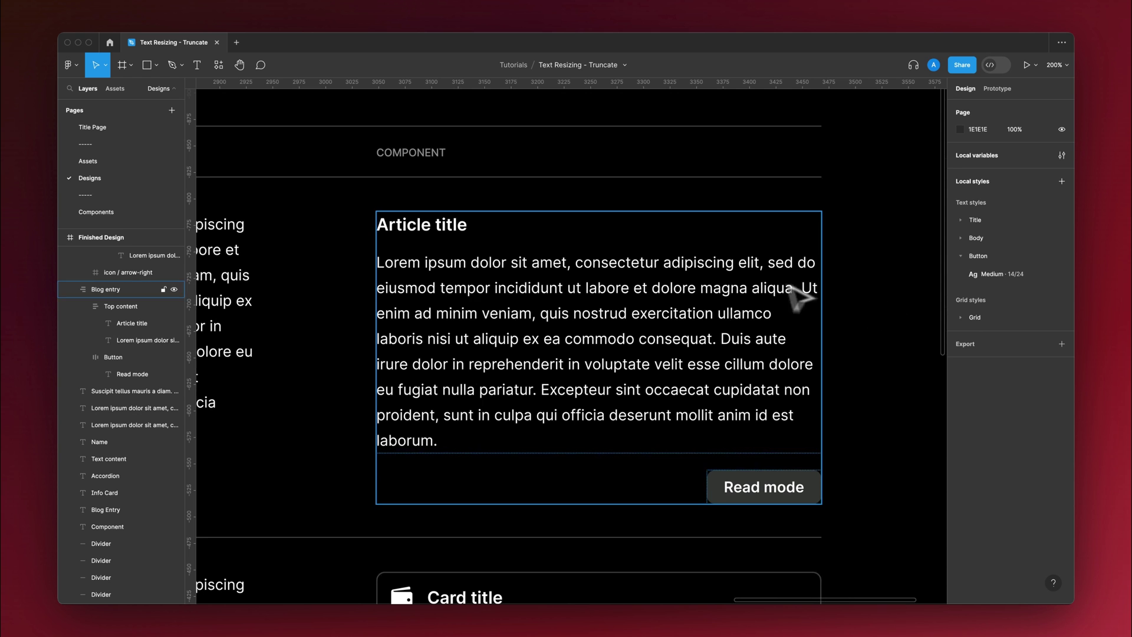
super+click(587, 298)
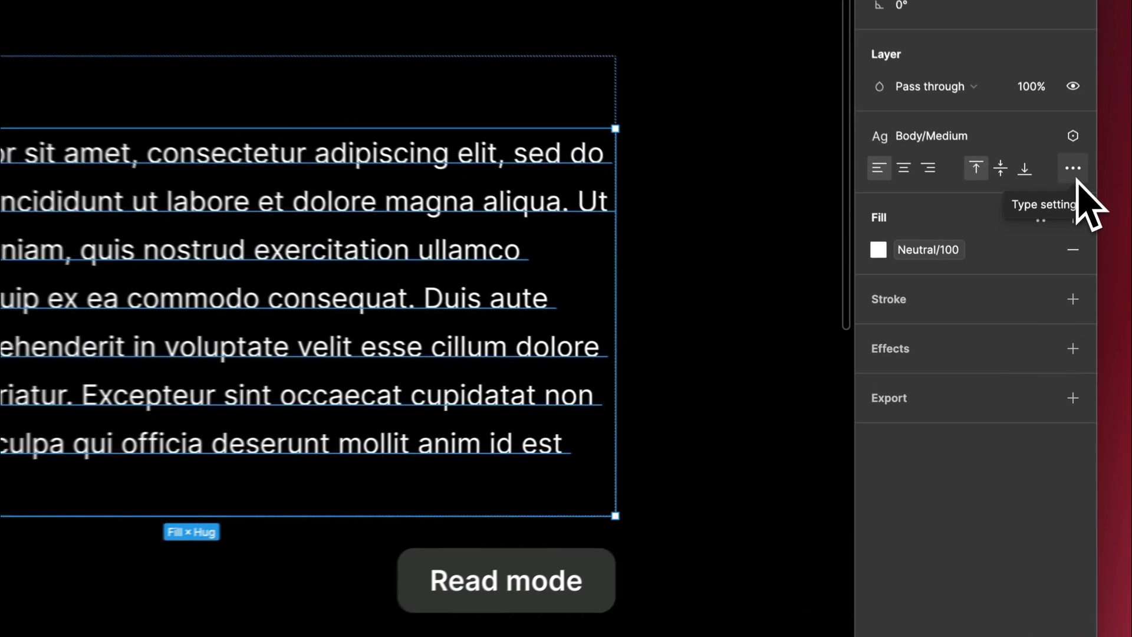
Turn on Truncate text for the blog body paragraph with Max lines set to 3.
click(1075, 158)
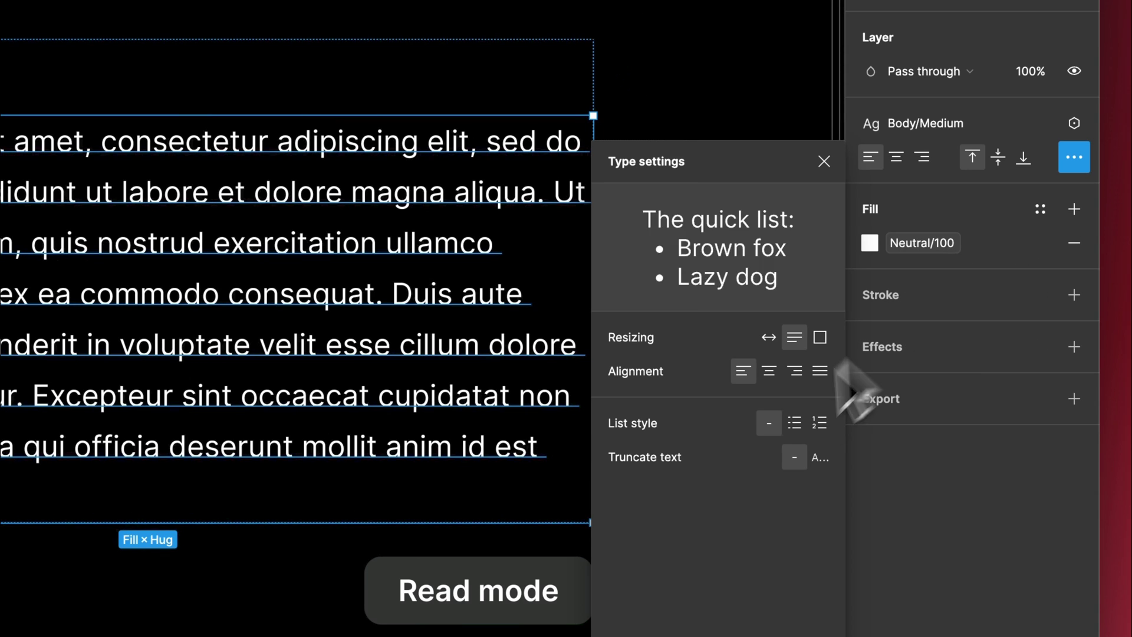
click(828, 464)
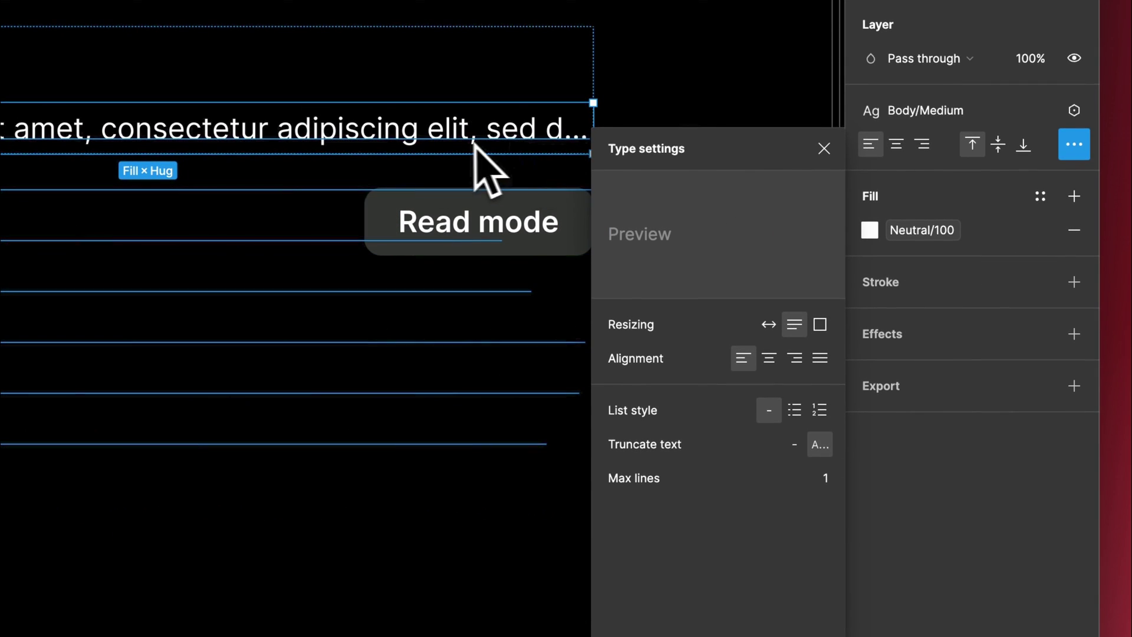
click(825, 485)
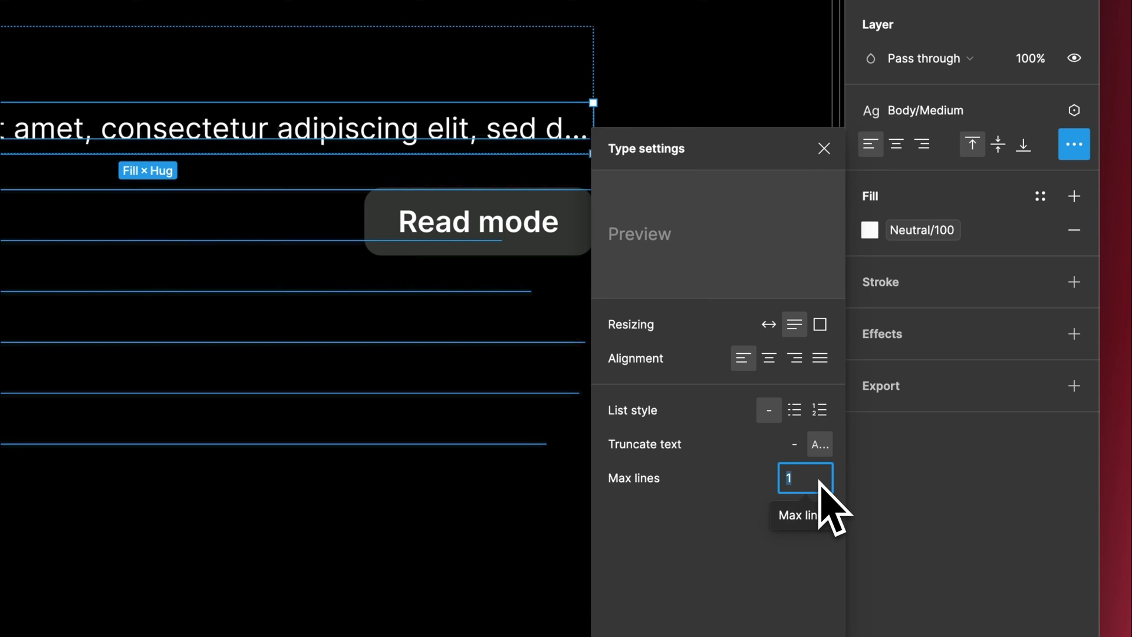
text(3)
key(Return)
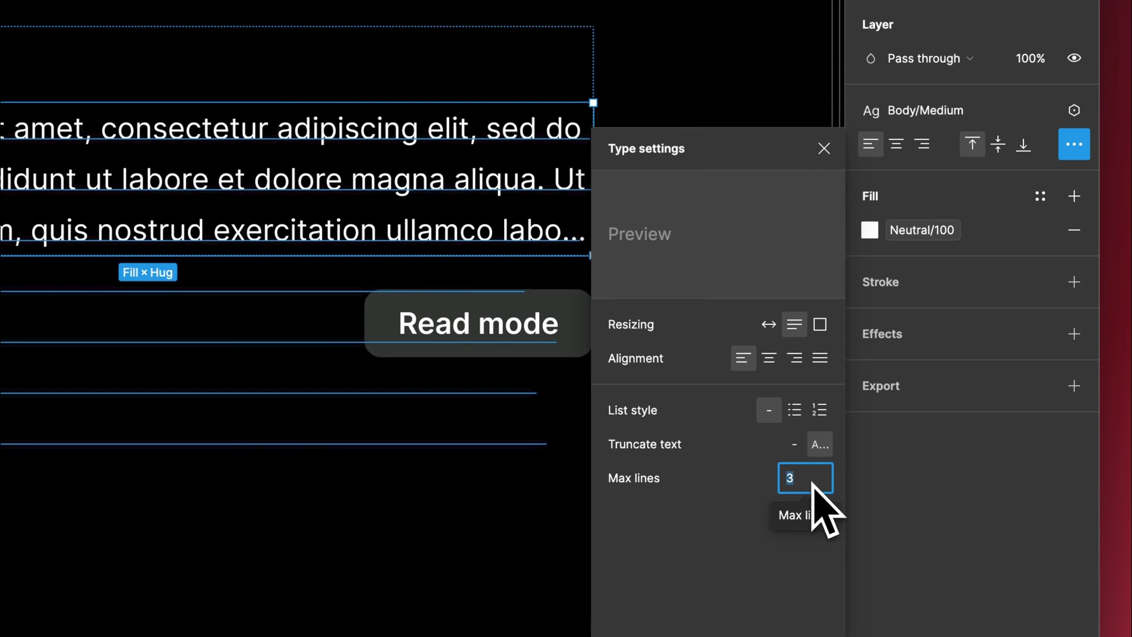
Try a 2-line limit, go back to 3 lines, and select the Blog entry frame.
text(2)
key(Return)
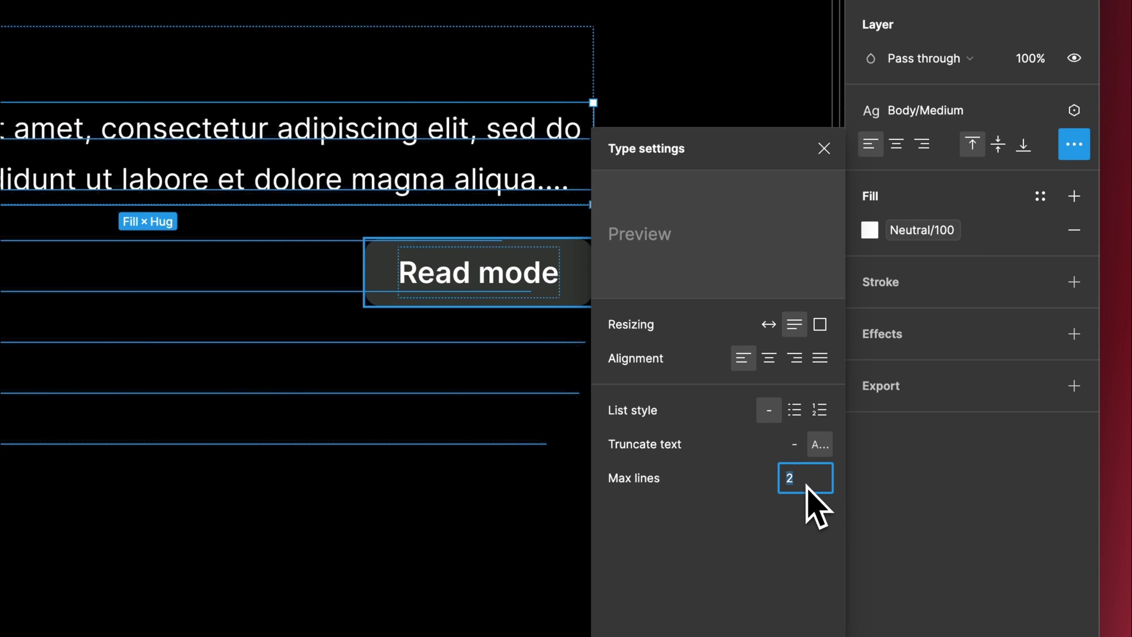
key(Return)
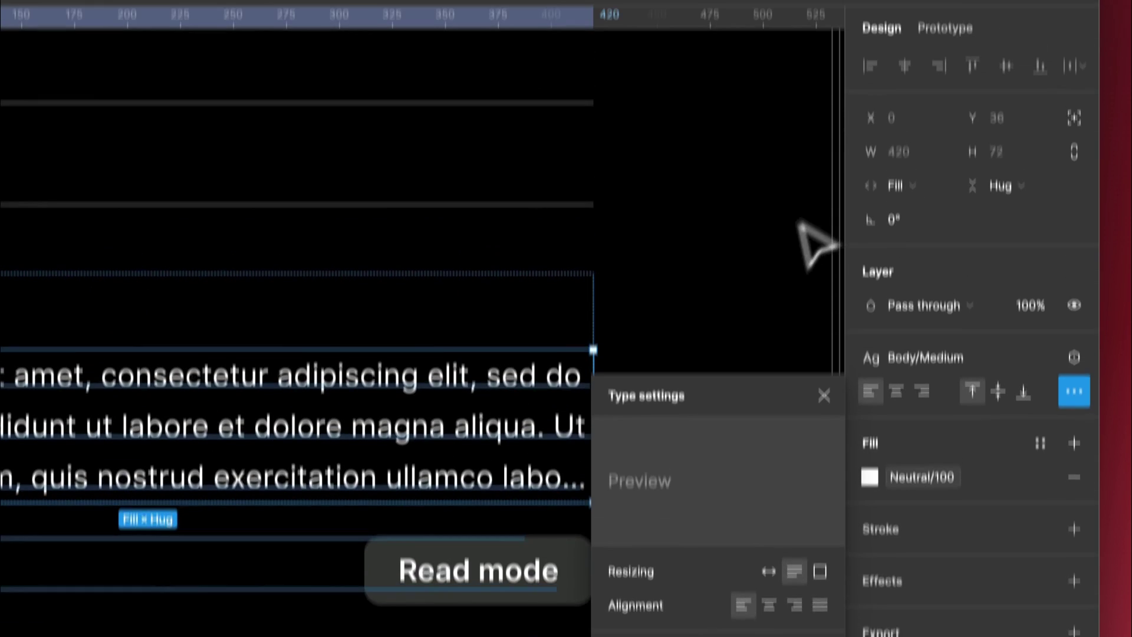
key(Escape)
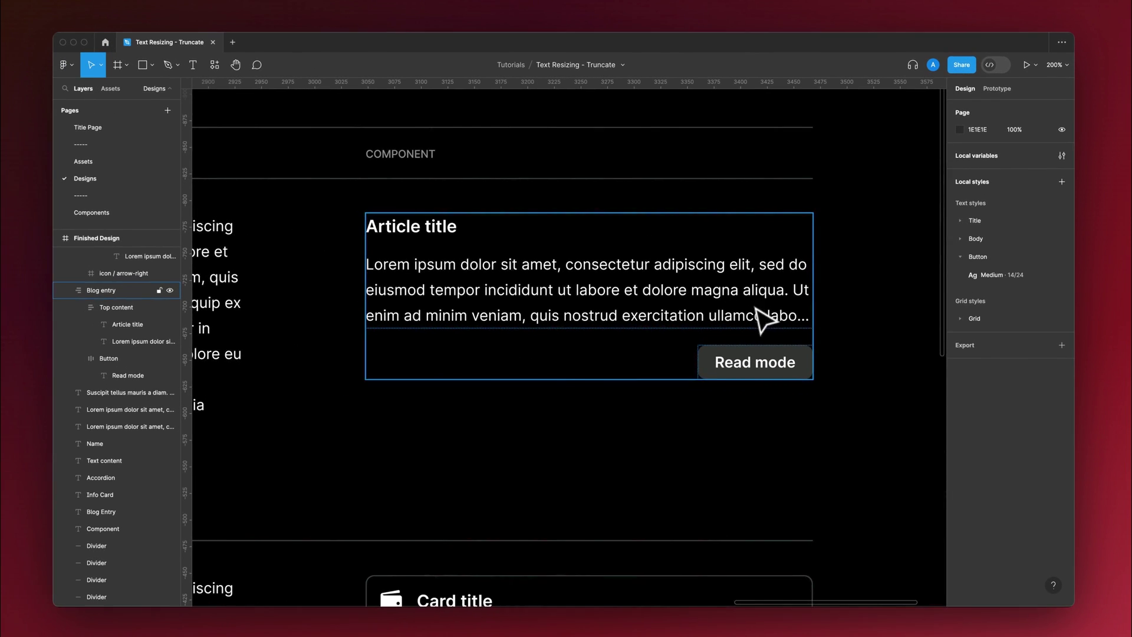
click(826, 298)
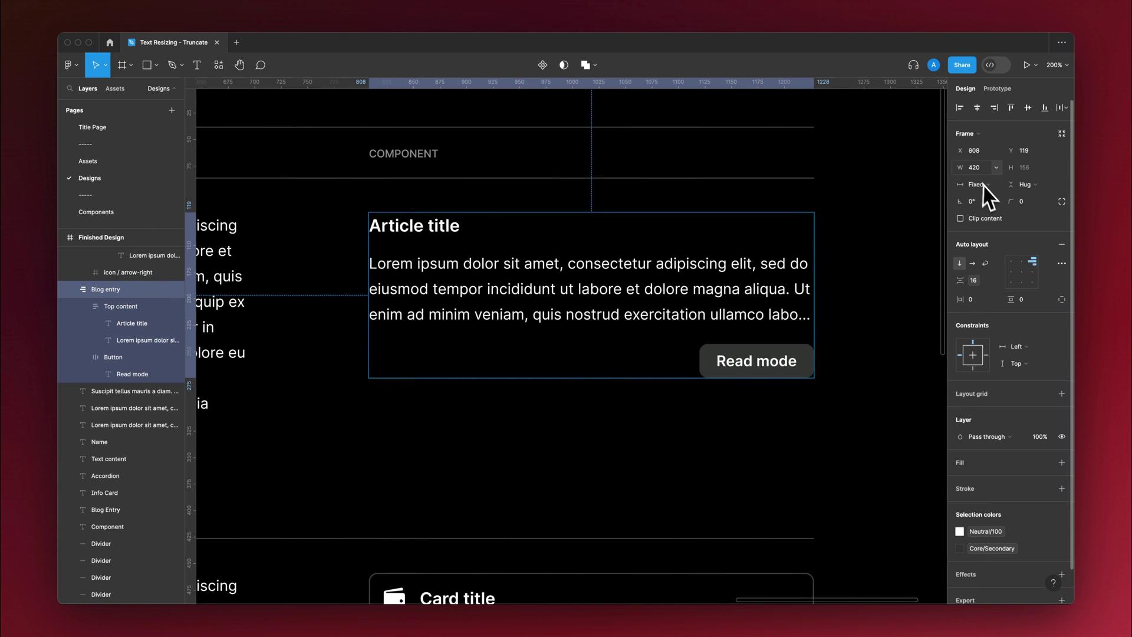
Resize the Blog entry frame to check its truncated body text reflows.
click(832, 303)
click(805, 304)
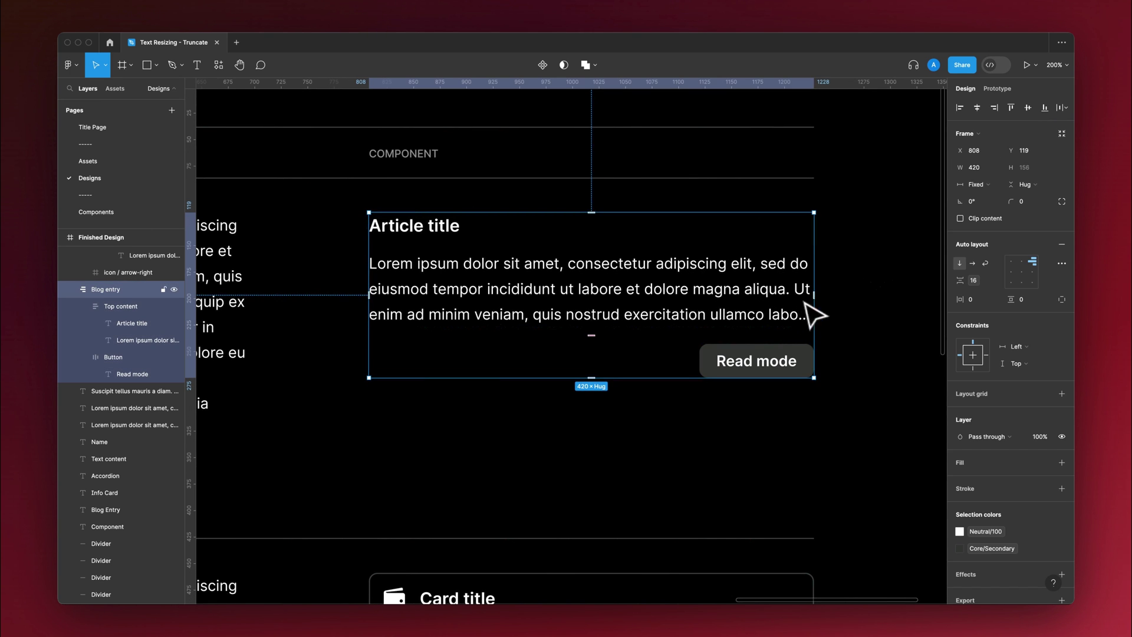
drag(812, 303, 812, 270)
click(823, 331)
Pan the canvas and zoom to 100% so all three components are visible.
scroll(834, 387, down, 7)
scroll(834, 387, left, 6)
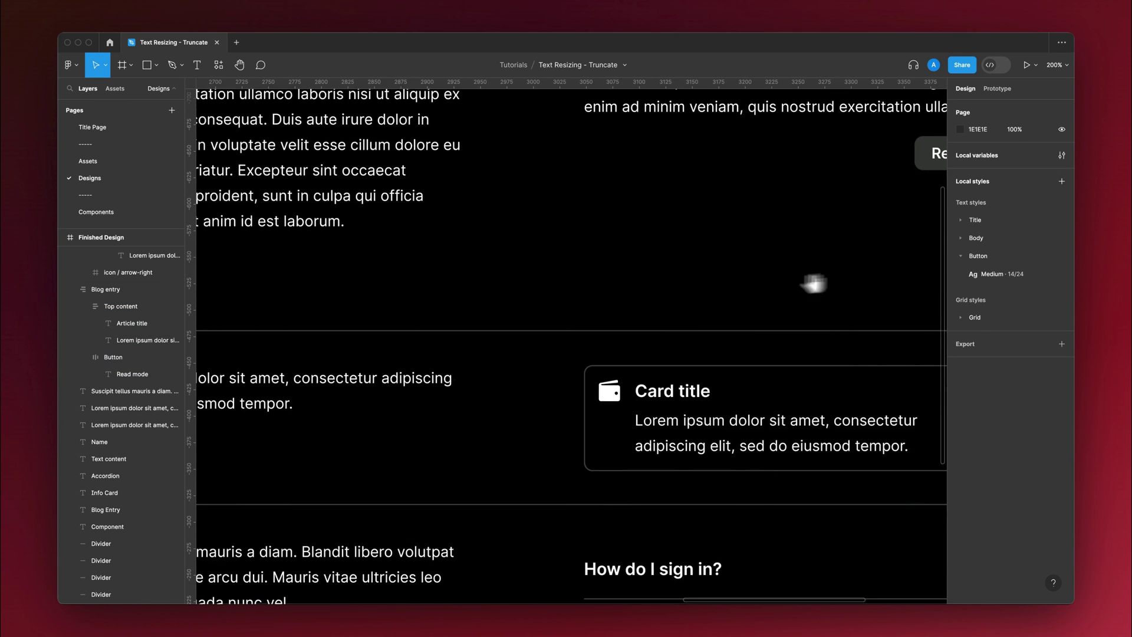
scroll(767, 265, left, 4)
scroll(767, 266, down, 1)
key(shift+0)
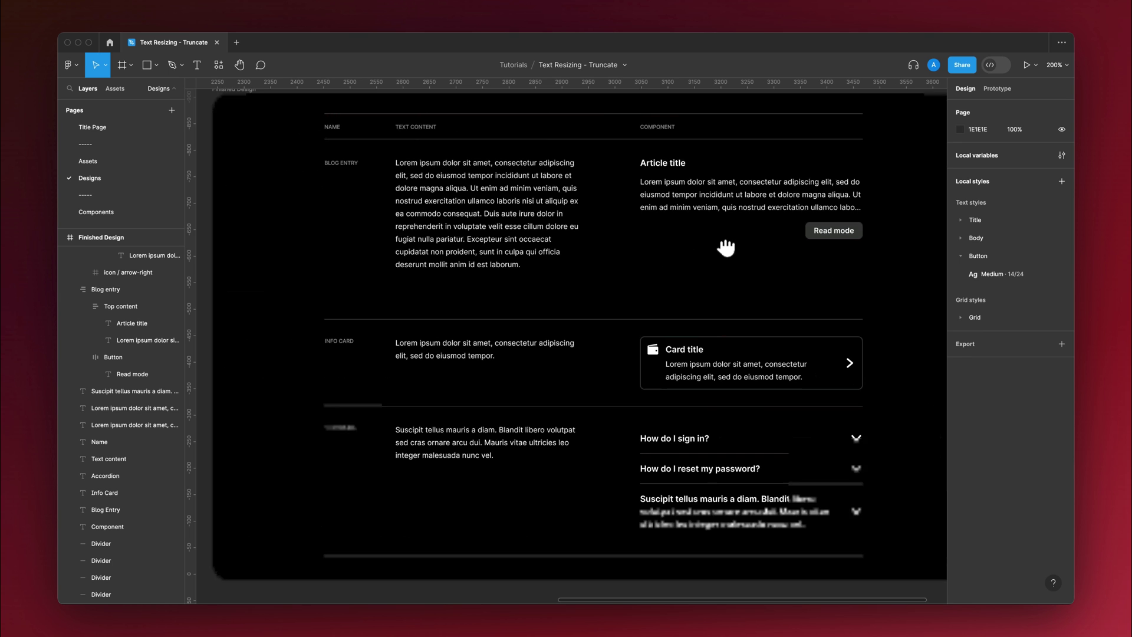
Turn on Truncate text for the Info card's description so it ends in an ellipsis.
scroll(726, 248, down, 2)
scroll(727, 248, right, 2)
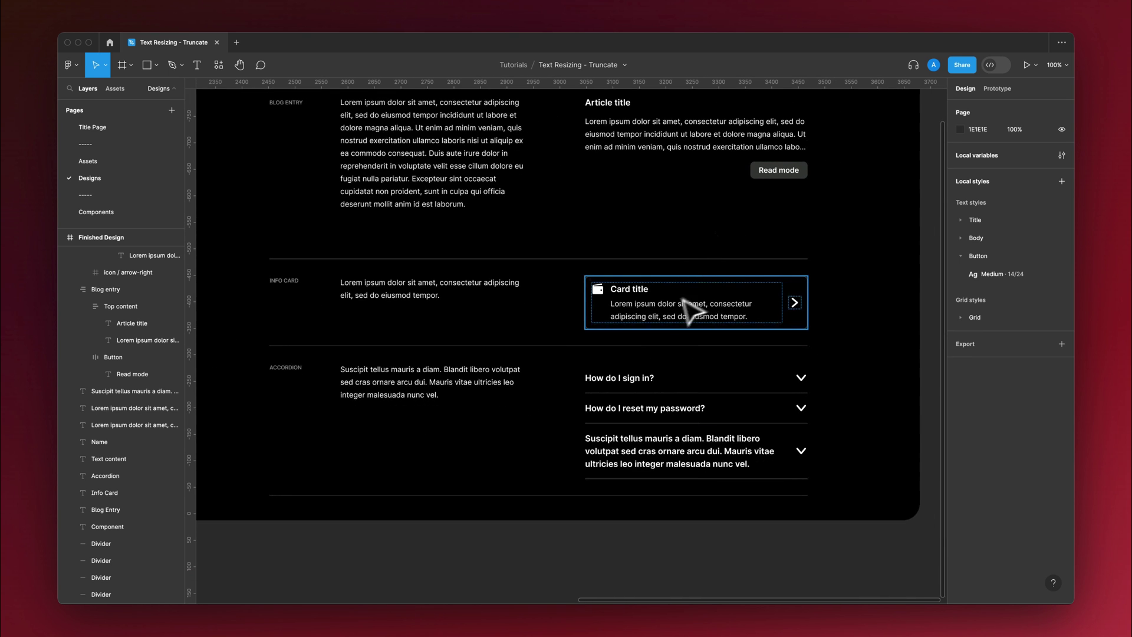
click(699, 310)
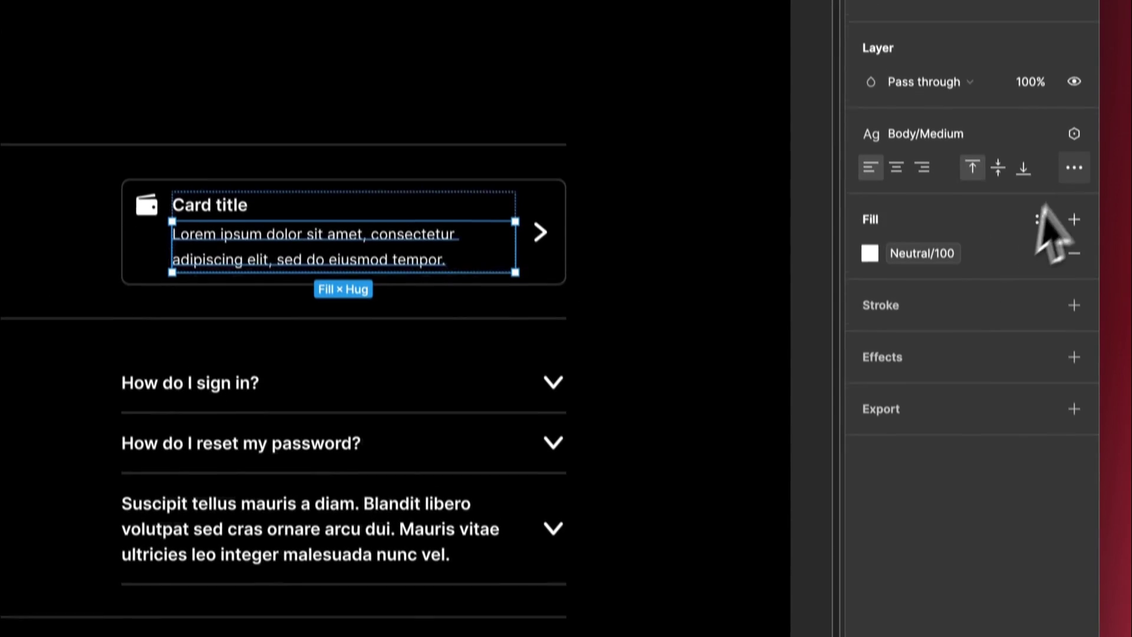
click(1074, 242)
click(821, 439)
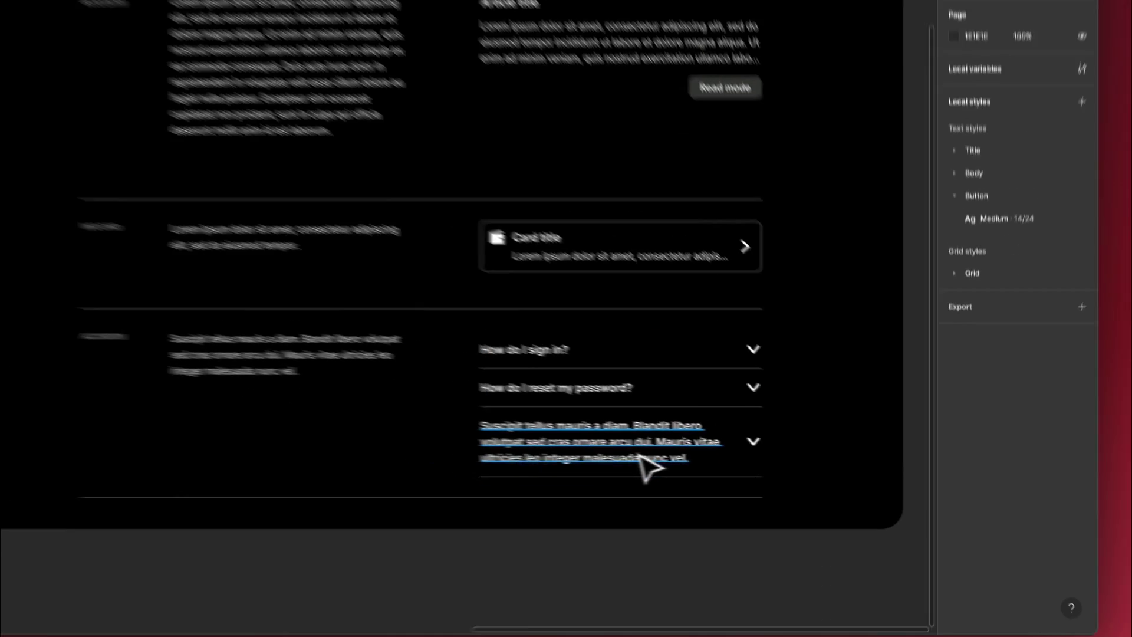
Turn on Truncate text for the third accordion question so it ends in an ellipsis.
click(295, 593)
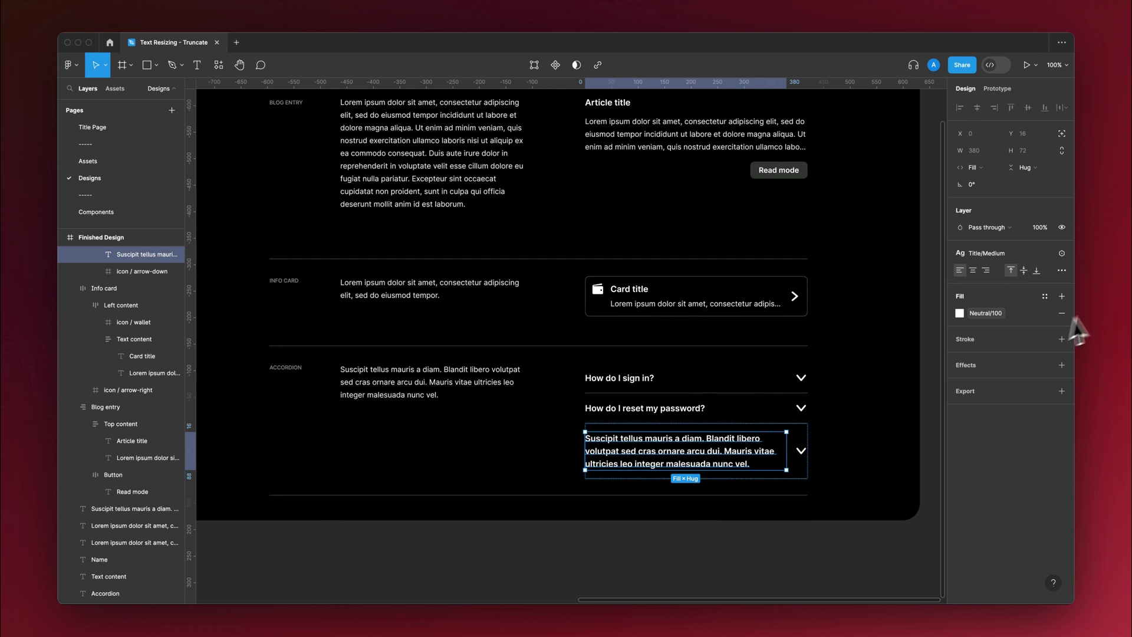
click(1062, 270)
click(935, 420)
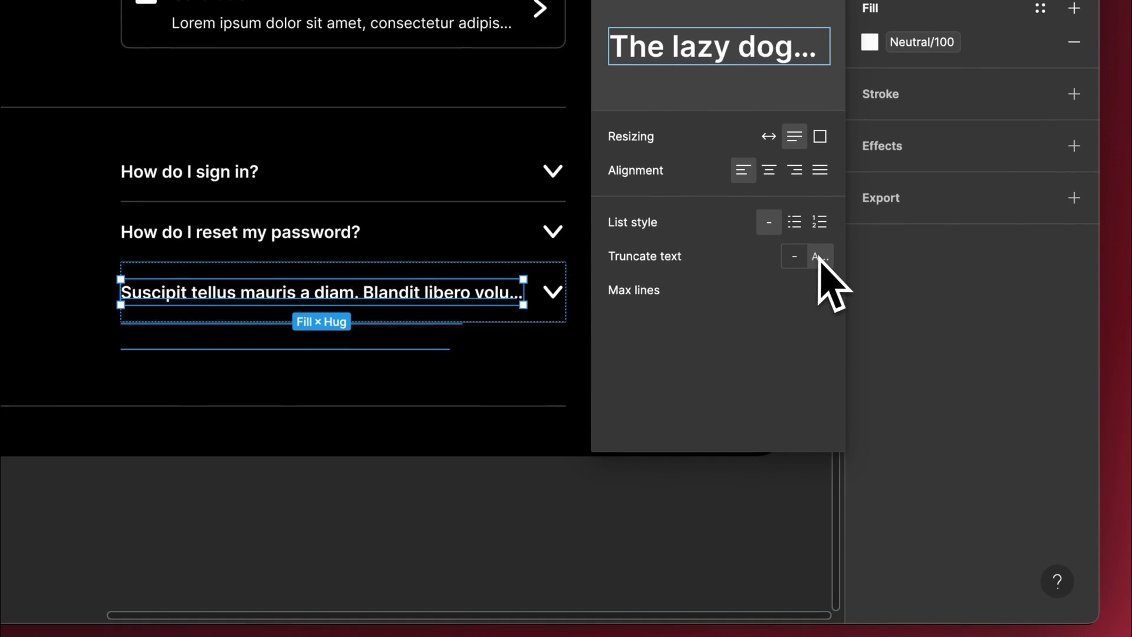
click(566, 392)
Resize the Accordion and Info card widths to test truncation, undoing each change.
click(531, 292)
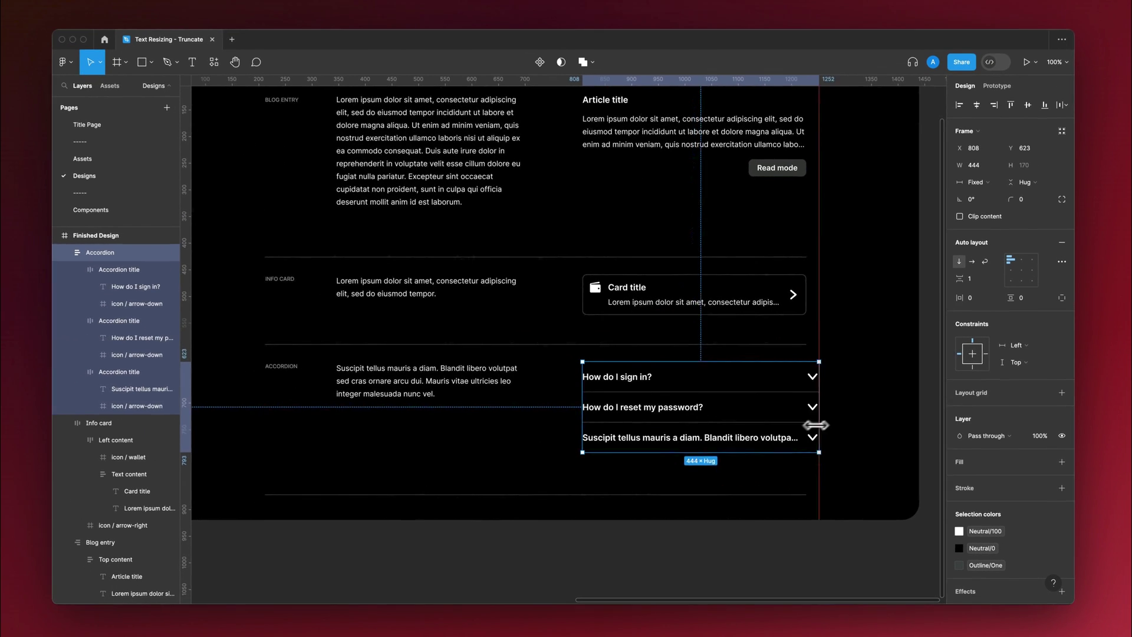
drag(816, 425, 790, 421)
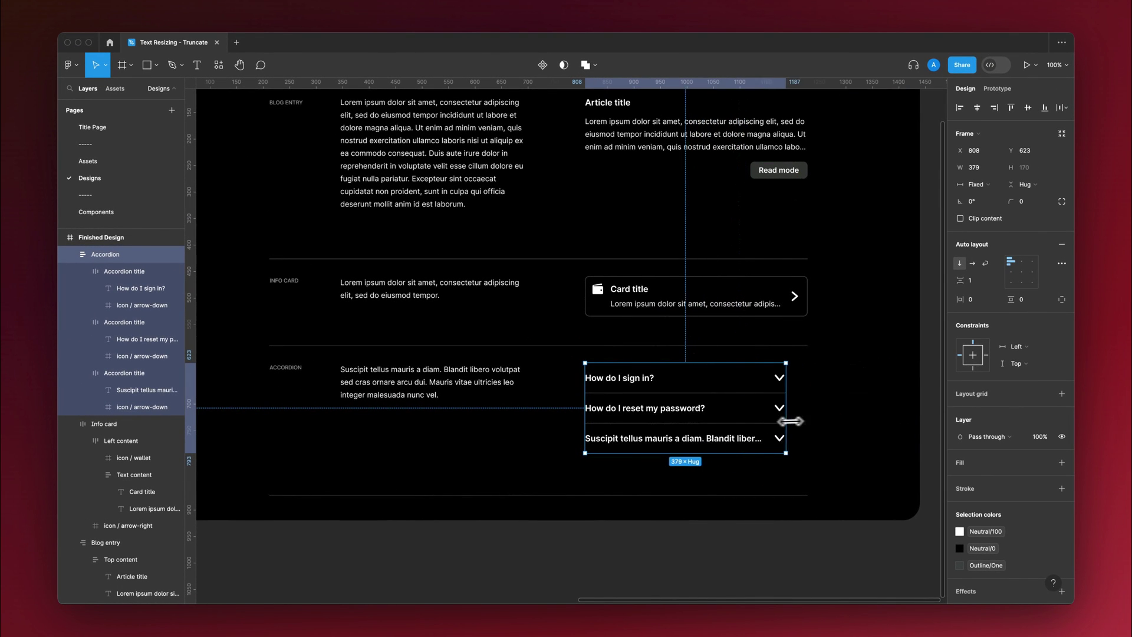
key(ctrl+z)
key(ctrl+z)
click(798, 300)
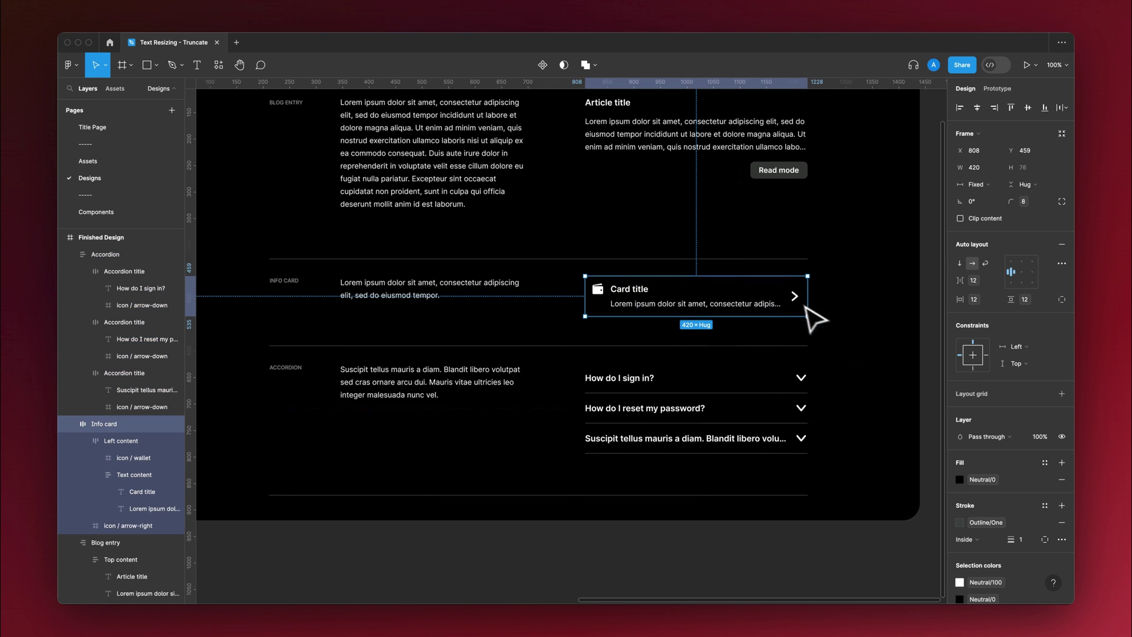
drag(809, 307, 910, 303)
key(ctrl+z)
drag(809, 319, 715, 306)
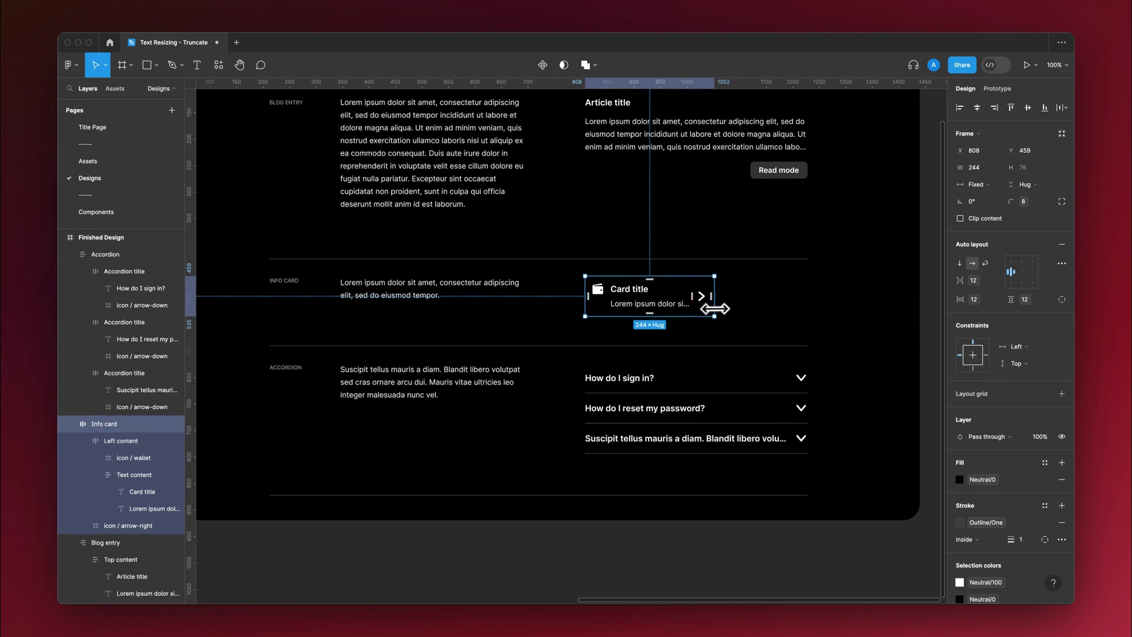
click(843, 353)
key(ctrl+z)
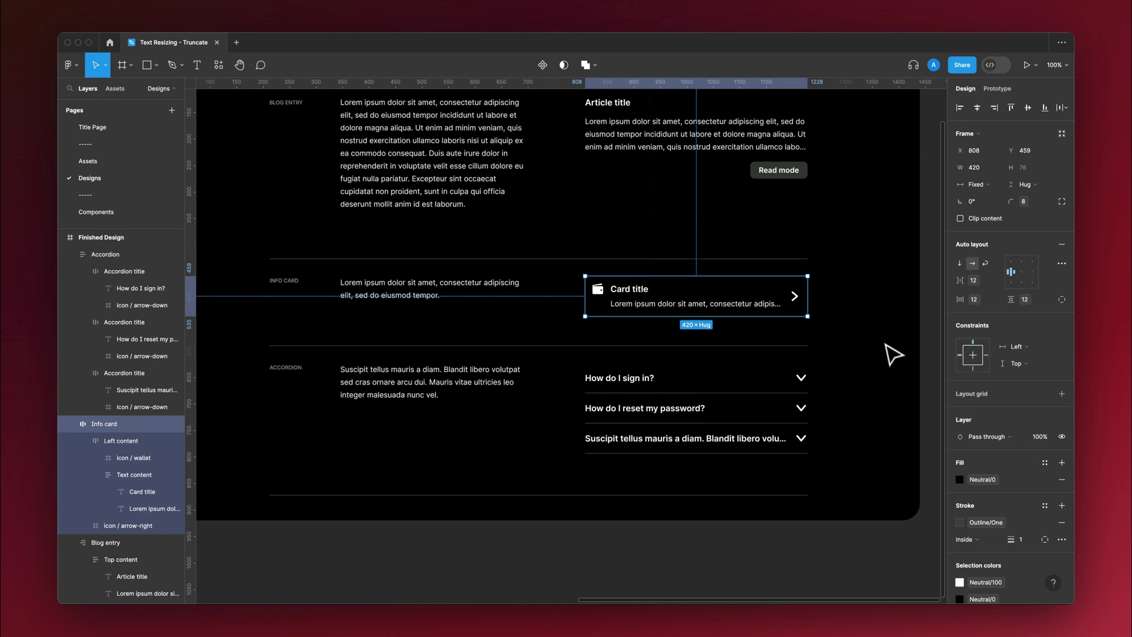
click(885, 354)
scroll(904, 388, up, 2)
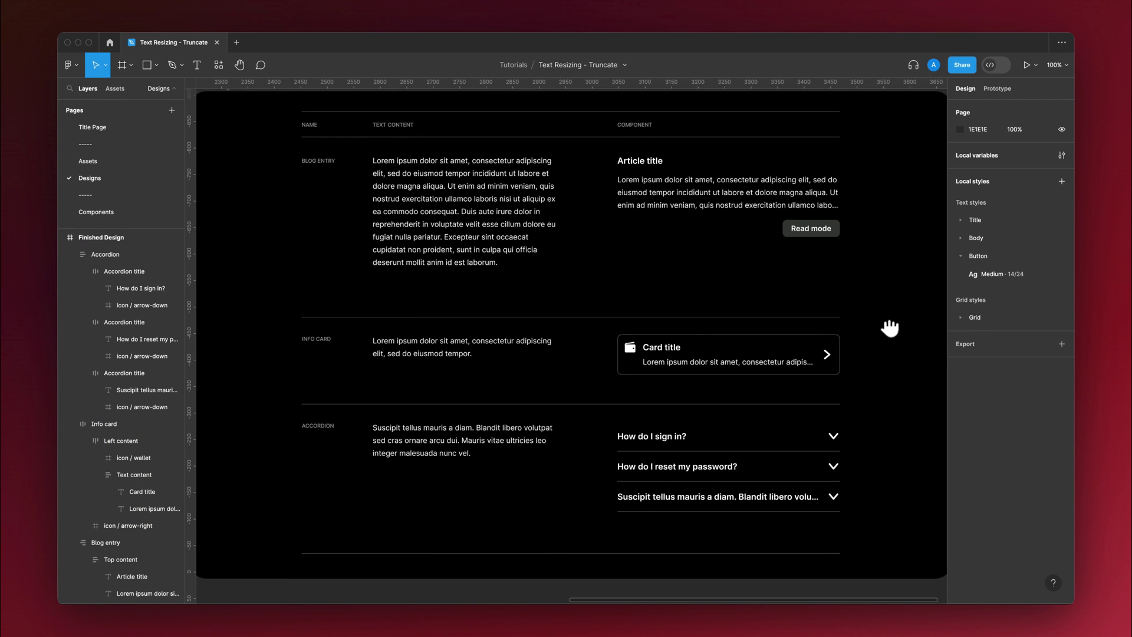
scroll(885, 317, up, 2)
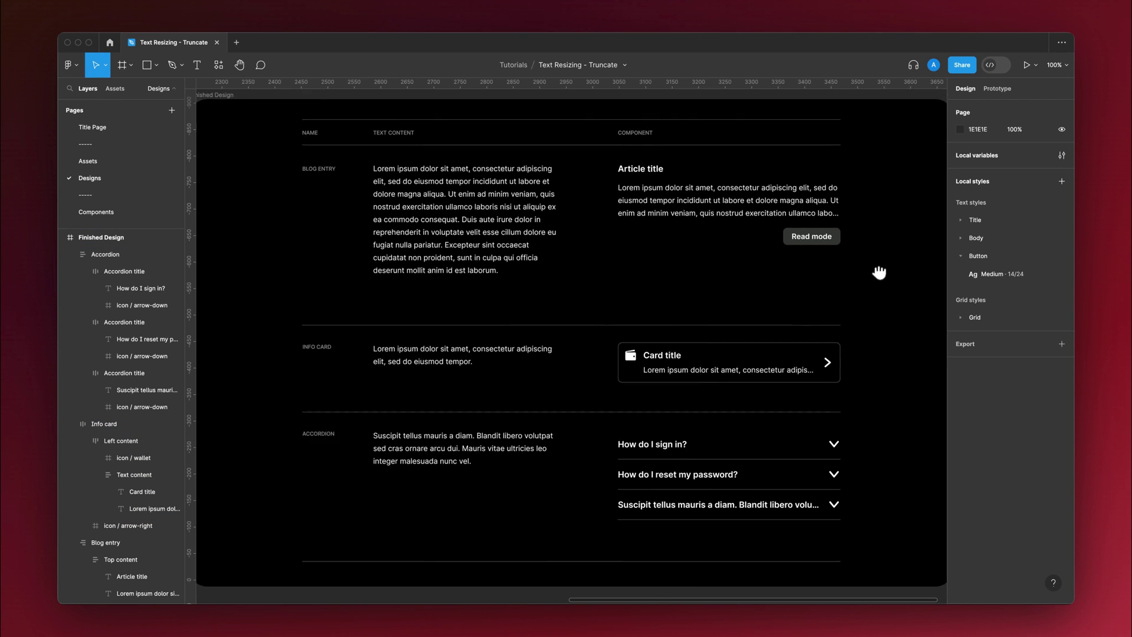